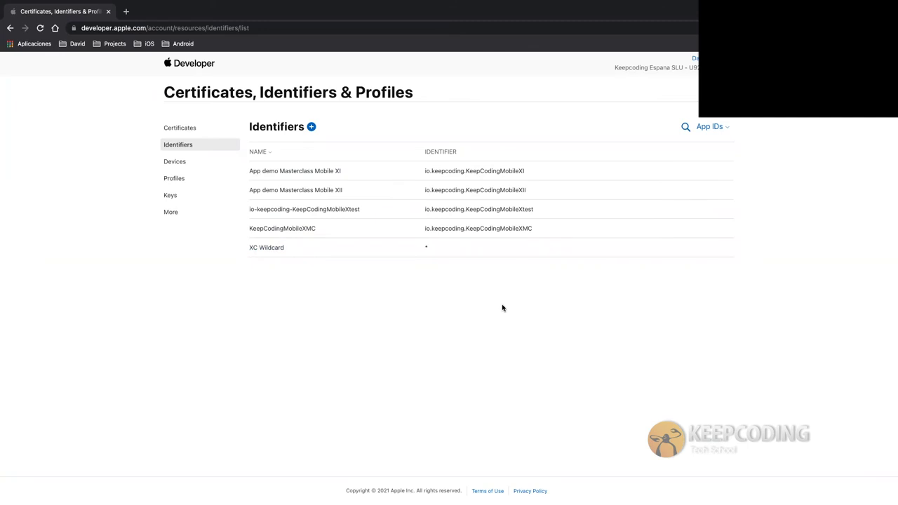
Step: Open the App demo Masterclass Mobile XI identifier and examine its bundle ID
{"action": "left_click", "coordinate": [313, 127]}
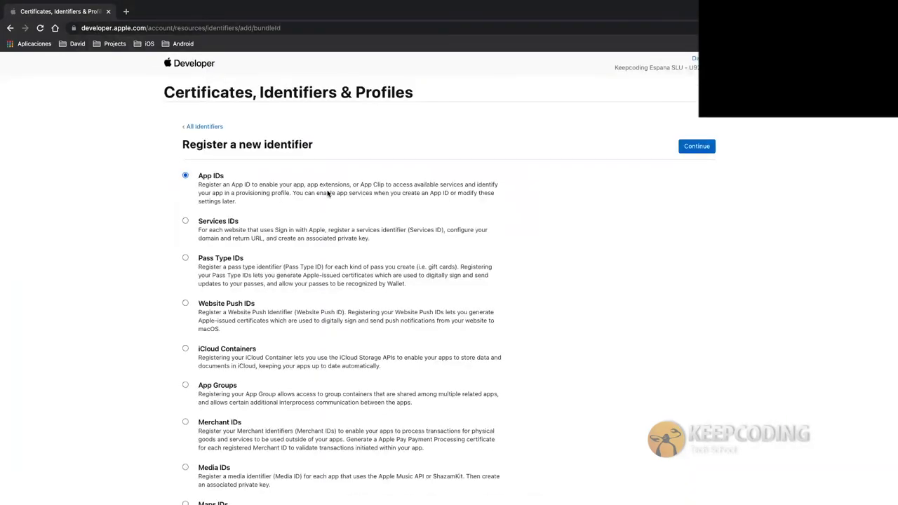
{"action": "left_click", "coordinate": [202, 127]}
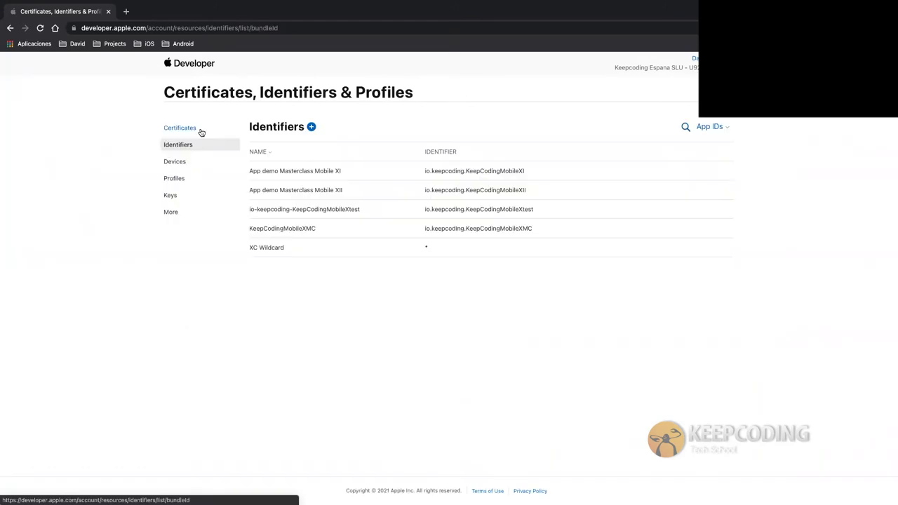
{"action": "left_click", "coordinate": [477, 174]}
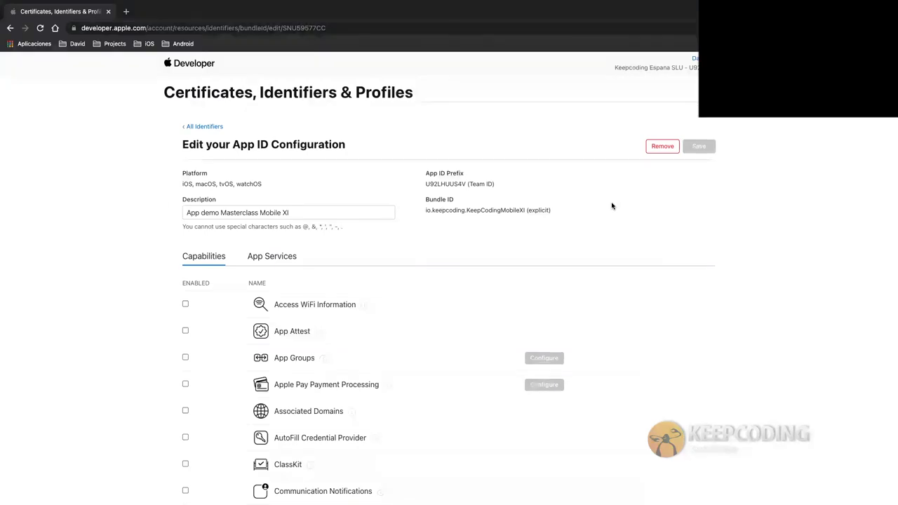
{"action": "left_click_drag", "start_coordinate": [525, 210], "coordinate": [424, 213]}
{"action": "left_click", "coordinate": [425, 211]}
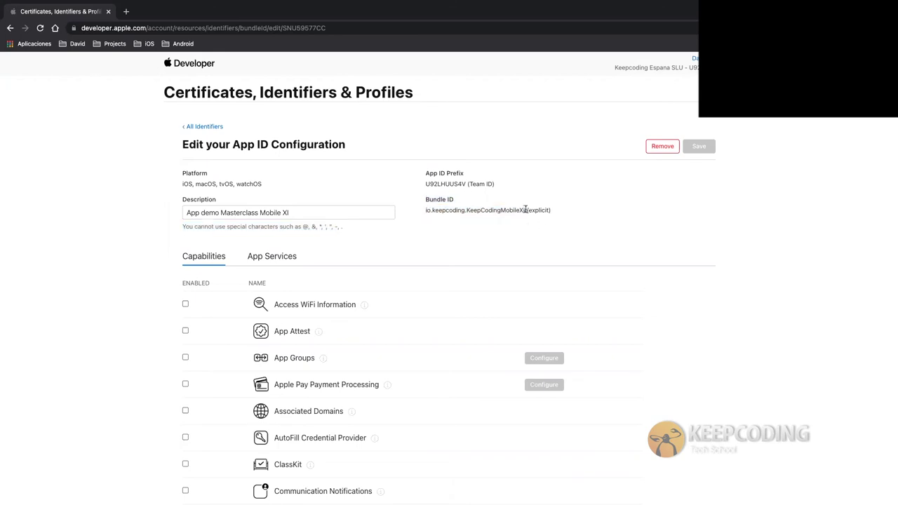
{"action": "left_click_drag", "start_coordinate": [525, 210], "coordinate": [424, 212]}
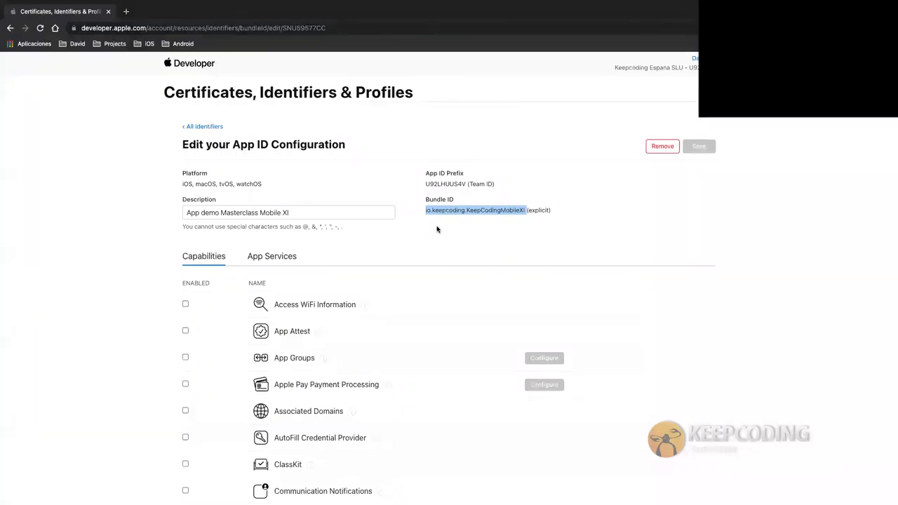
Step: Review the platforms, App ID prefix and description of this App ID
{"action": "left_click_drag", "start_coordinate": [175, 185], "coordinate": [273, 184]}
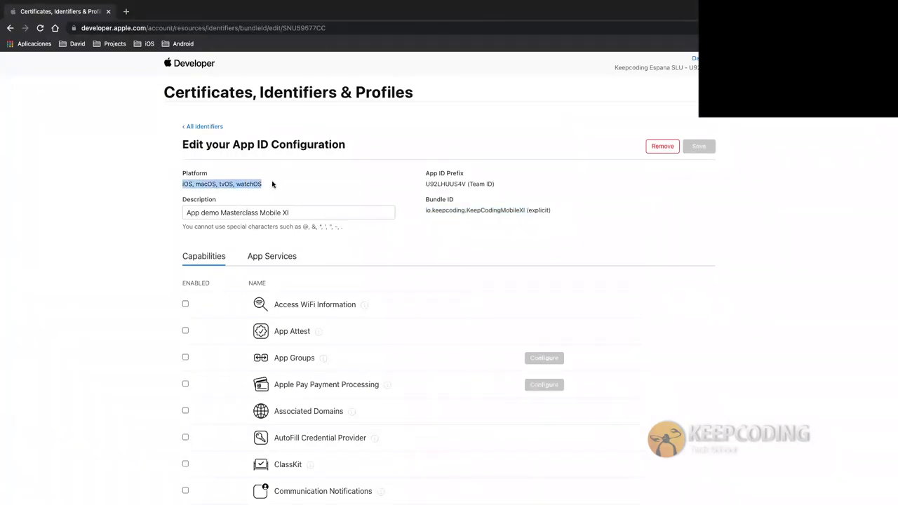
{"action": "left_click_drag", "start_coordinate": [422, 177], "coordinate": [499, 183]}
{"action": "left_click", "coordinate": [480, 184]}
{"action": "left_click_drag", "start_coordinate": [418, 186], "coordinate": [446, 184]}
{"action": "double_click", "coordinate": [447, 184]}
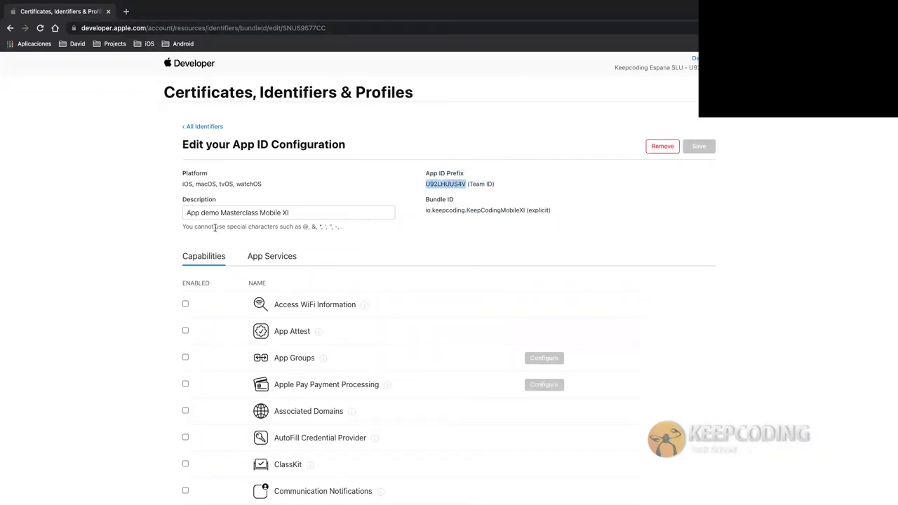
{"action": "left_click_drag", "start_coordinate": [185, 210], "coordinate": [351, 209]}
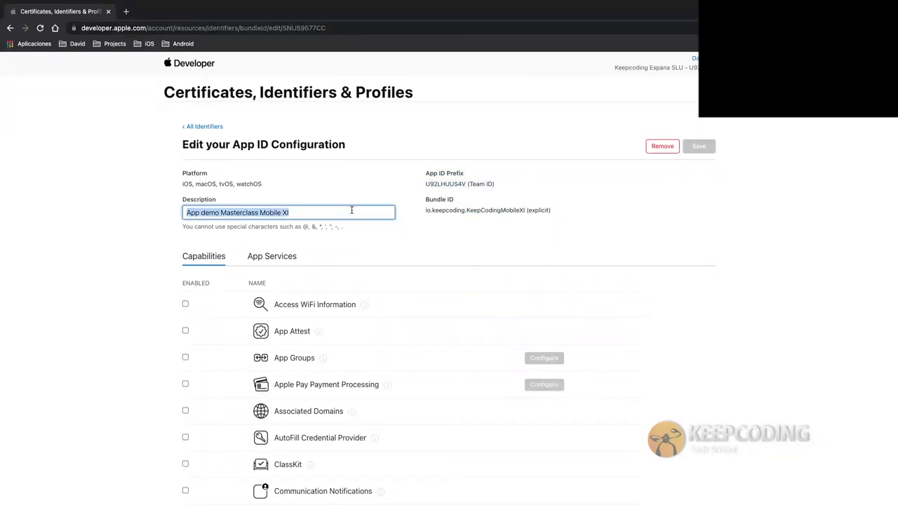
{"action": "left_click", "coordinate": [304, 239]}
Step: Look through the full list of capabilities available for the App demo Masterclass Mobile XI App ID
{"action": "scroll", "coordinate": [304, 240], "scroll_direction": "down", "scroll_amount": 3}
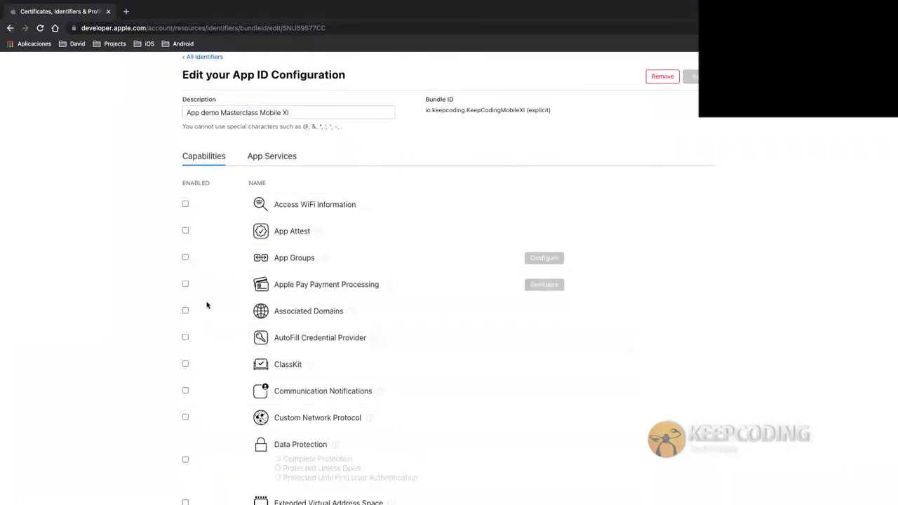
{"action": "scroll", "coordinate": [207, 305], "scroll_direction": "down", "scroll_amount": 2}
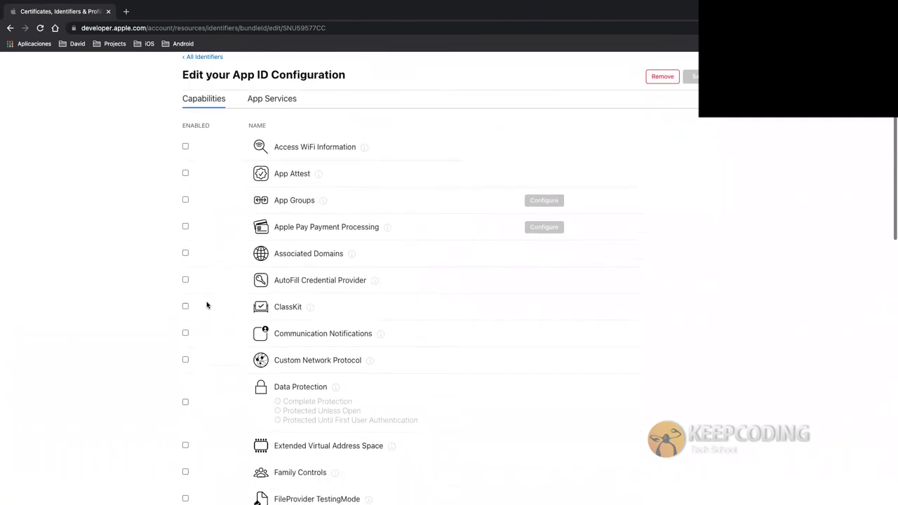
{"action": "scroll", "coordinate": [233, 311], "scroll_direction": "down", "scroll_amount": 1}
{"action": "scroll", "coordinate": [233, 310], "scroll_direction": "down", "scroll_amount": 2}
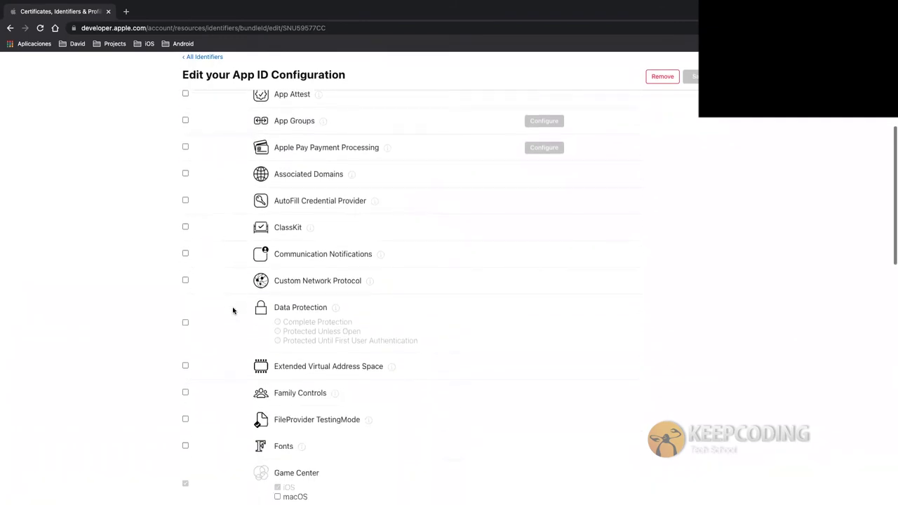
{"action": "scroll", "coordinate": [300, 298], "scroll_direction": "down", "scroll_amount": 5}
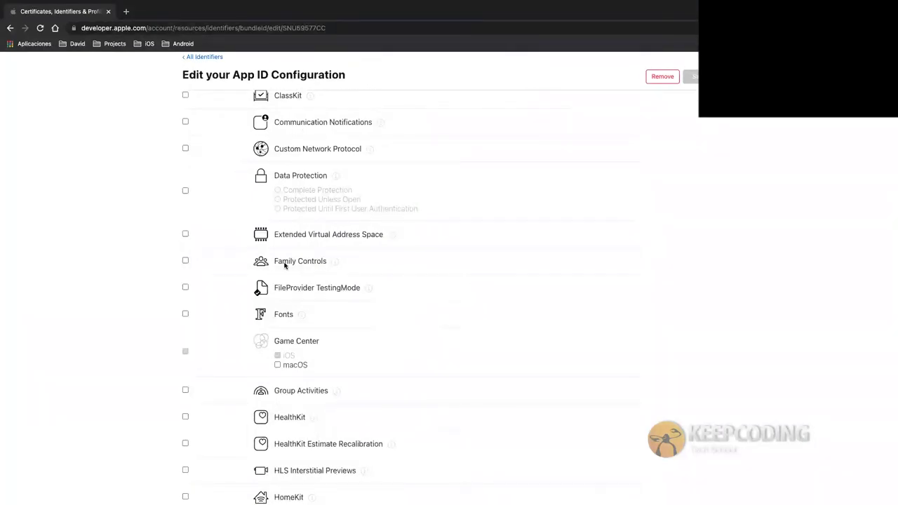
{"action": "scroll", "coordinate": [316, 344], "scroll_direction": "down", "scroll_amount": 4}
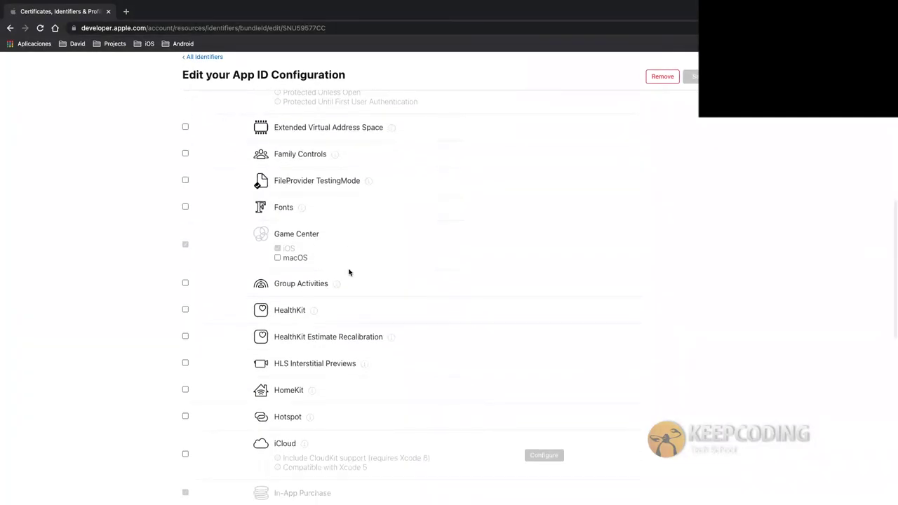
{"action": "scroll", "coordinate": [308, 314], "scroll_direction": "down", "scroll_amount": 5}
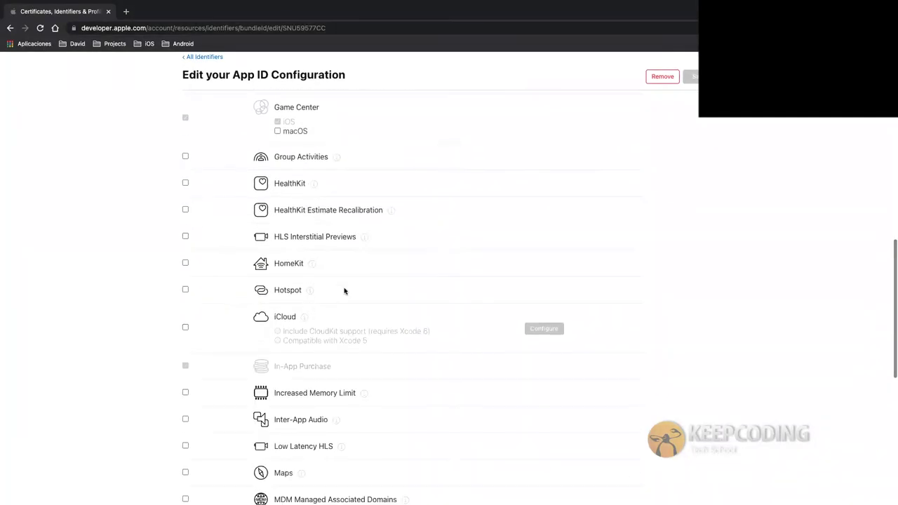
{"action": "scroll", "coordinate": [348, 314], "scroll_direction": "down", "scroll_amount": 8}
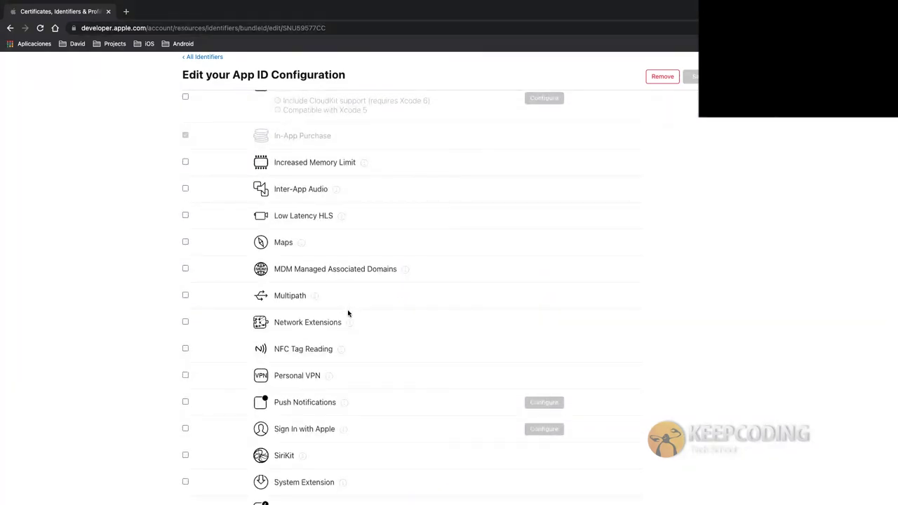
{"action": "scroll", "coordinate": [348, 313], "scroll_direction": "down", "scroll_amount": 4}
{"action": "scroll", "coordinate": [347, 313], "scroll_direction": "down", "scroll_amount": 2}
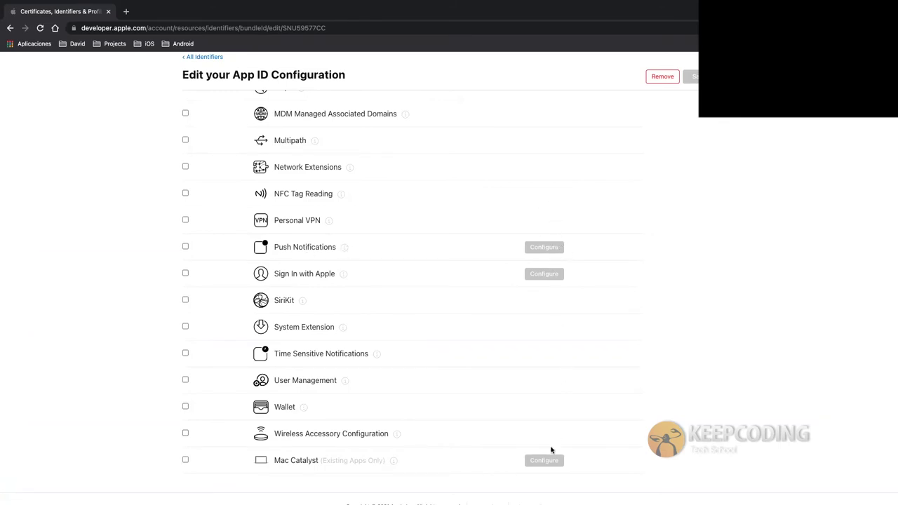
{"action": "scroll", "coordinate": [534, 262], "scroll_direction": "up", "scroll_amount": 5}
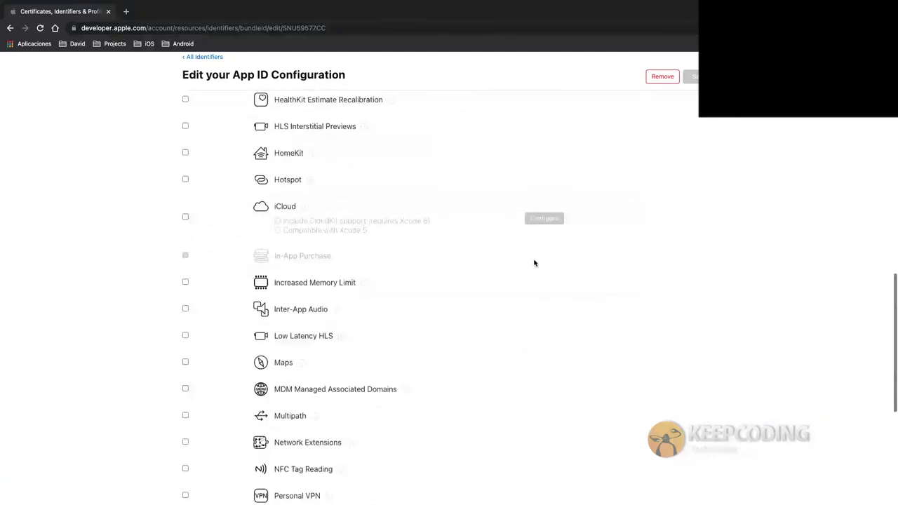
{"action": "scroll", "coordinate": [523, 261], "scroll_direction": "up", "scroll_amount": 5}
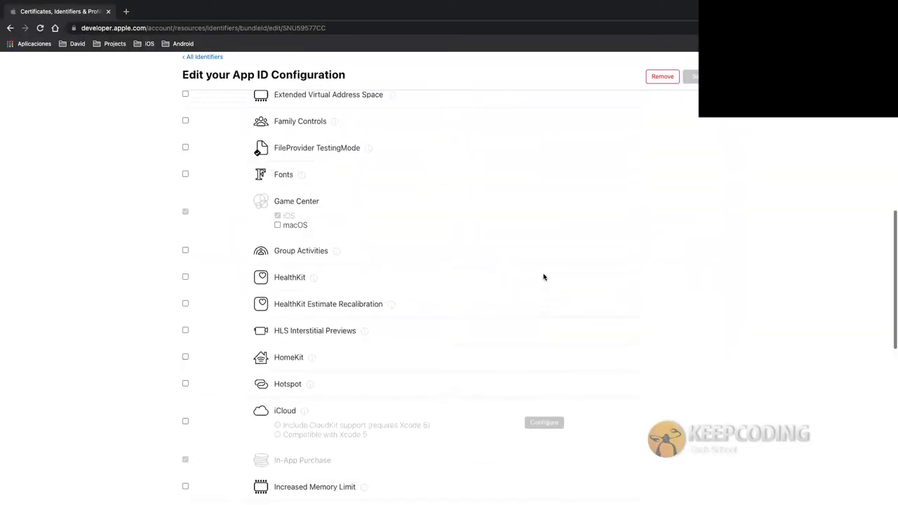
{"action": "scroll", "coordinate": [542, 277], "scroll_direction": "up", "scroll_amount": 5}
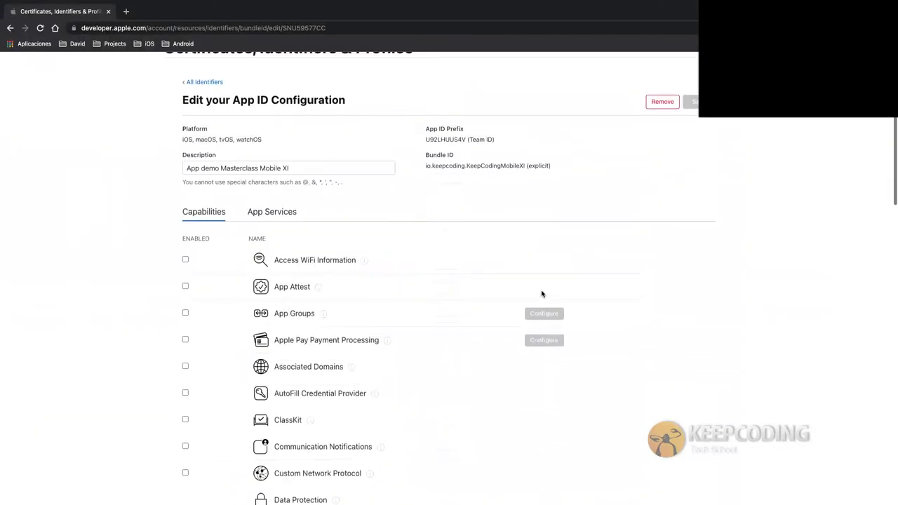
Step: Enable the Push Notifications capability and open its certificate configuration
{"action": "scroll", "coordinate": [491, 370], "scroll_direction": "down", "scroll_amount": 3}
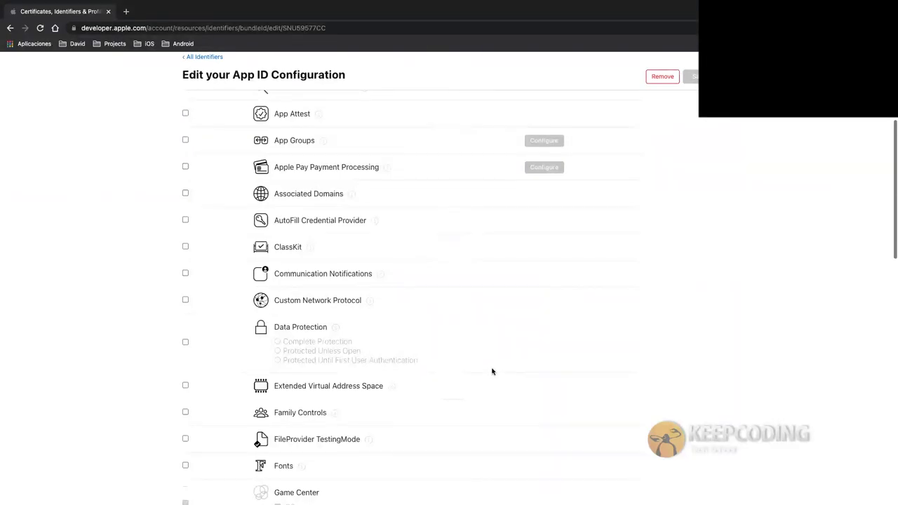
{"action": "scroll", "coordinate": [492, 371], "scroll_direction": "down", "scroll_amount": 10}
{"action": "left_click", "coordinate": [185, 226]}
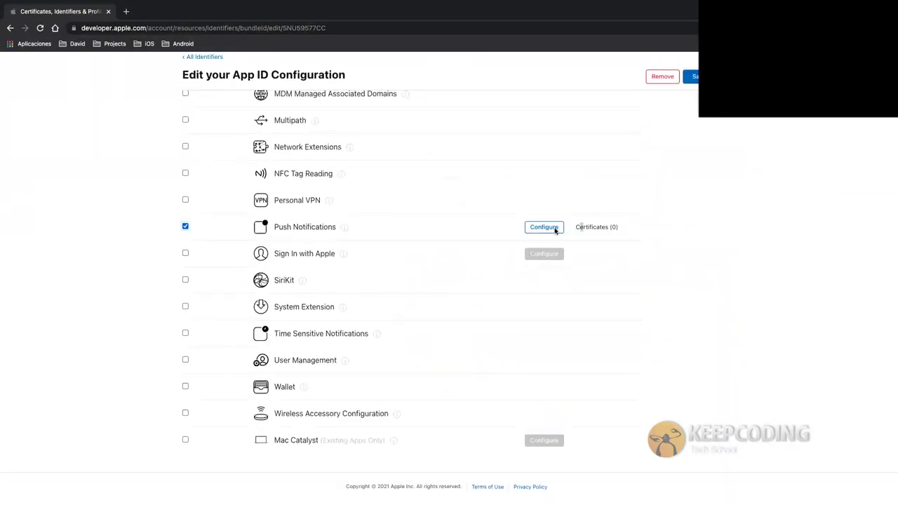
{"action": "double_click", "coordinate": [555, 229]}
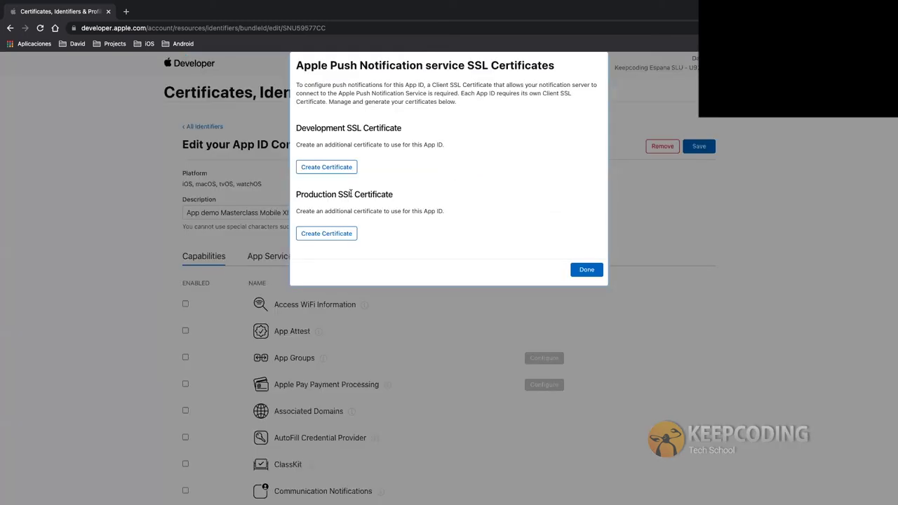
Step: Examine the development and production SSL certificate options for push notifications, and close the certificate configuration
{"action": "triple_click", "coordinate": [349, 127]}
{"action": "triple_click", "coordinate": [350, 194]}
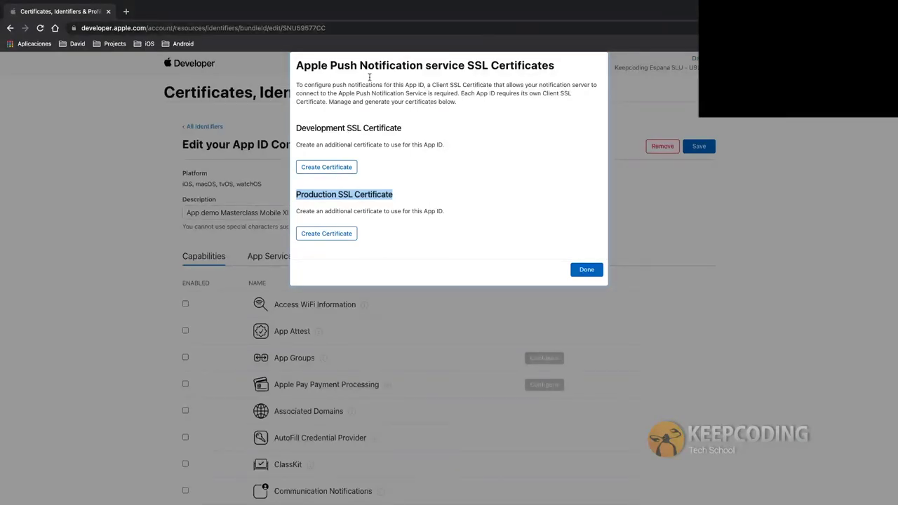
{"action": "left_click_drag", "start_coordinate": [406, 127], "coordinate": [293, 126]}
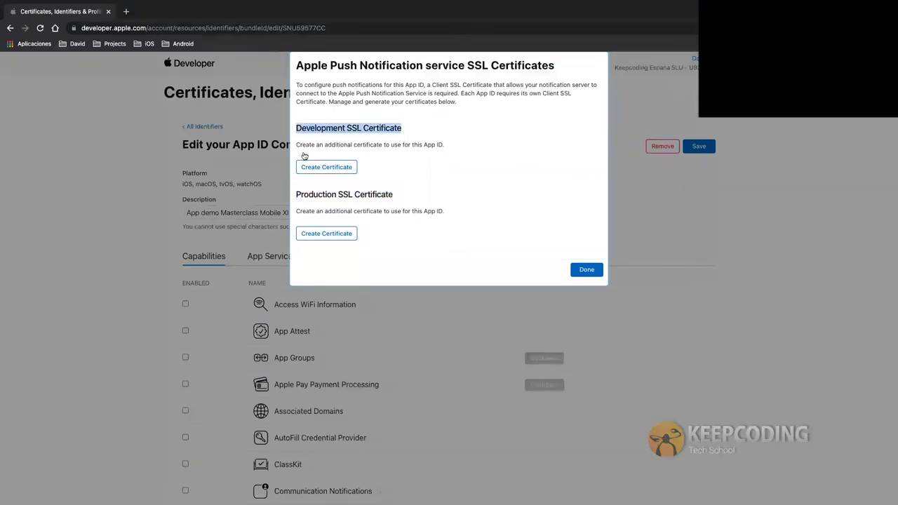
{"action": "triple_click", "coordinate": [406, 193]}
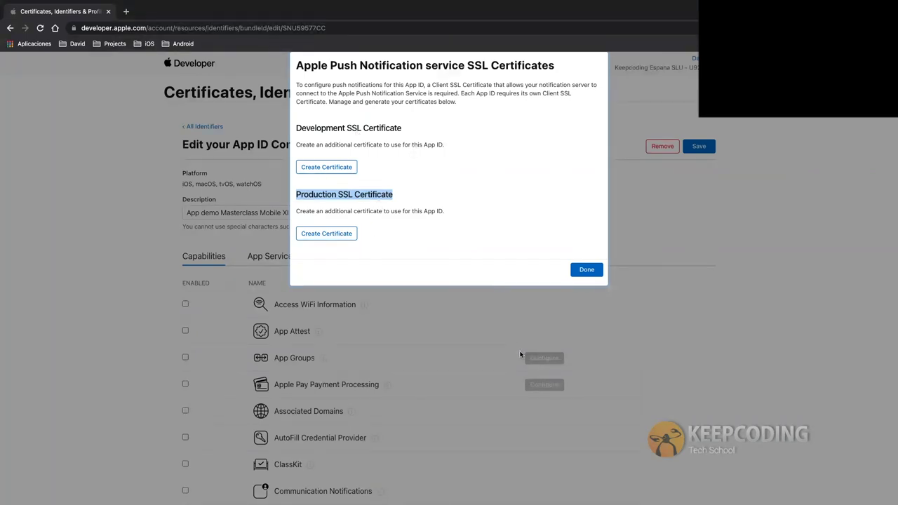
{"action": "left_click", "coordinate": [593, 272]}
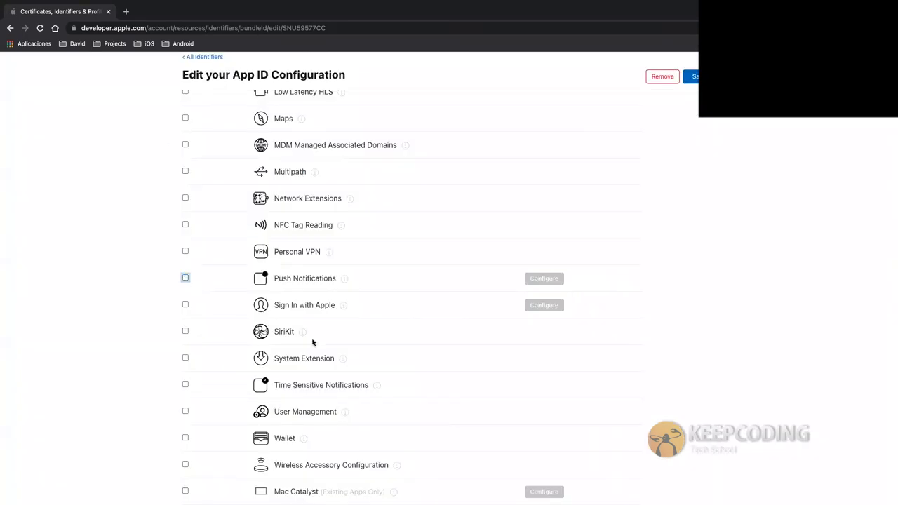
Step: Check the App Services offered for this App ID and return to the identifiers list without saving
{"action": "scroll", "coordinate": [303, 261], "scroll_direction": "down", "scroll_amount": 3}
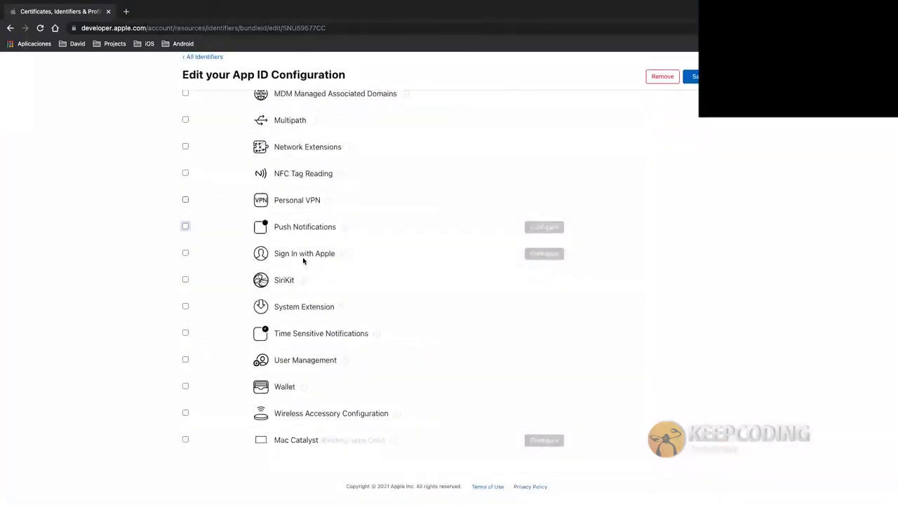
{"action": "scroll", "coordinate": [303, 260], "scroll_direction": "up", "scroll_amount": 10}
{"action": "scroll", "coordinate": [303, 260], "scroll_direction": "up", "scroll_amount": 10}
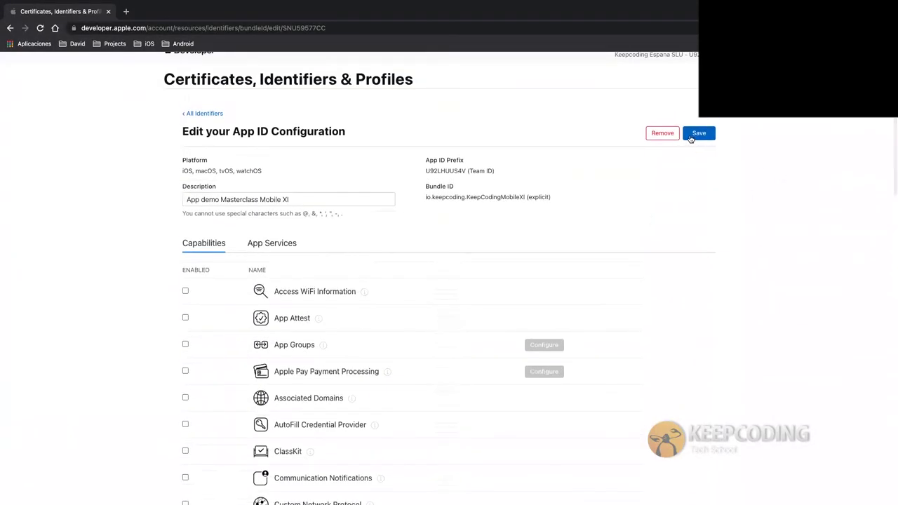
{"action": "left_click", "coordinate": [277, 245]}
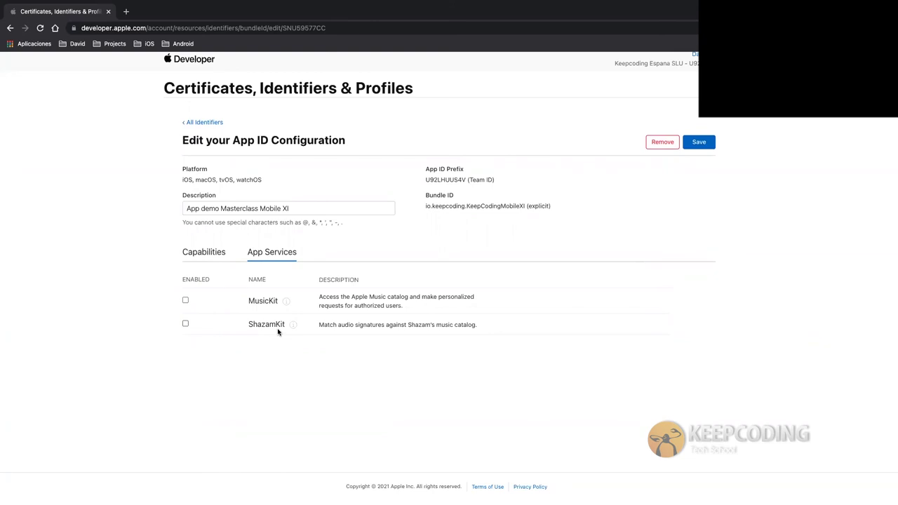
{"action": "left_click", "coordinate": [208, 122]}
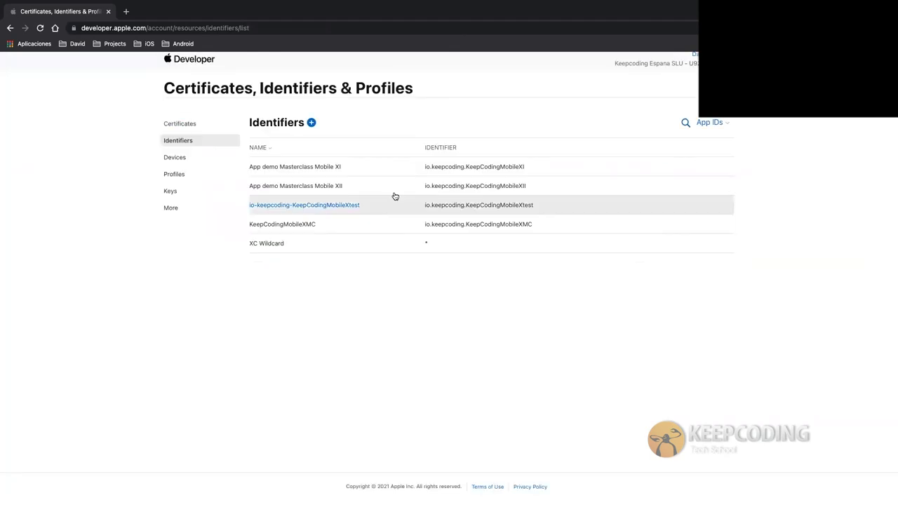
Step: Start registering a new identifier with App IDs as the kind and App as the type
{"action": "left_click", "coordinate": [312, 123]}
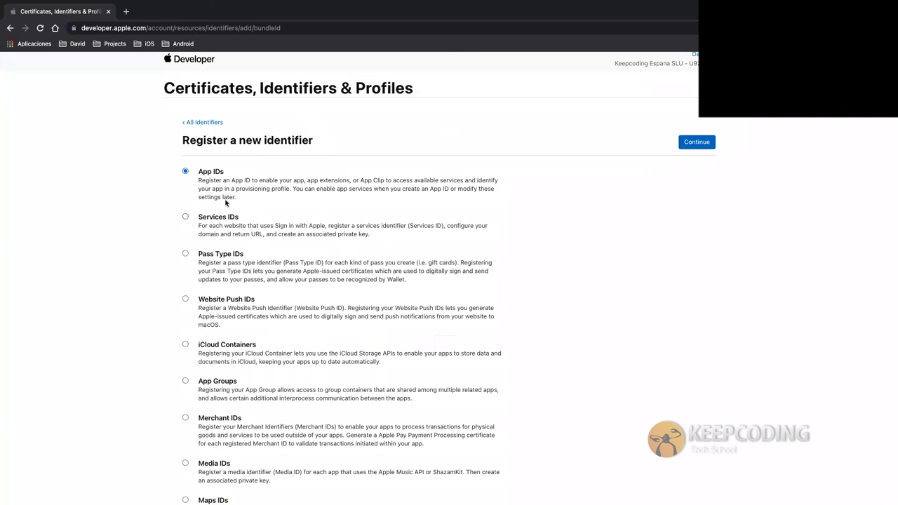
{"action": "scroll", "coordinate": [245, 270], "scroll_direction": "down", "scroll_amount": 2}
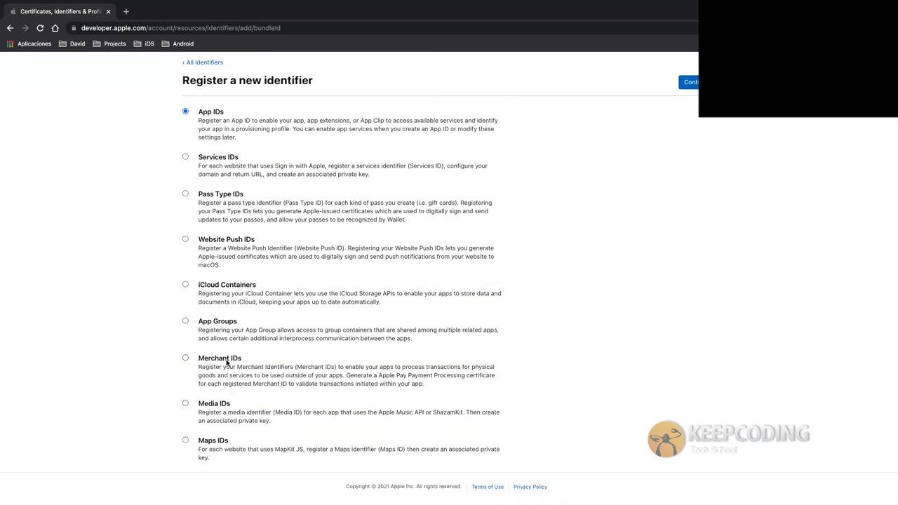
{"action": "scroll", "coordinate": [272, 231], "scroll_direction": "up", "scroll_amount": 2}
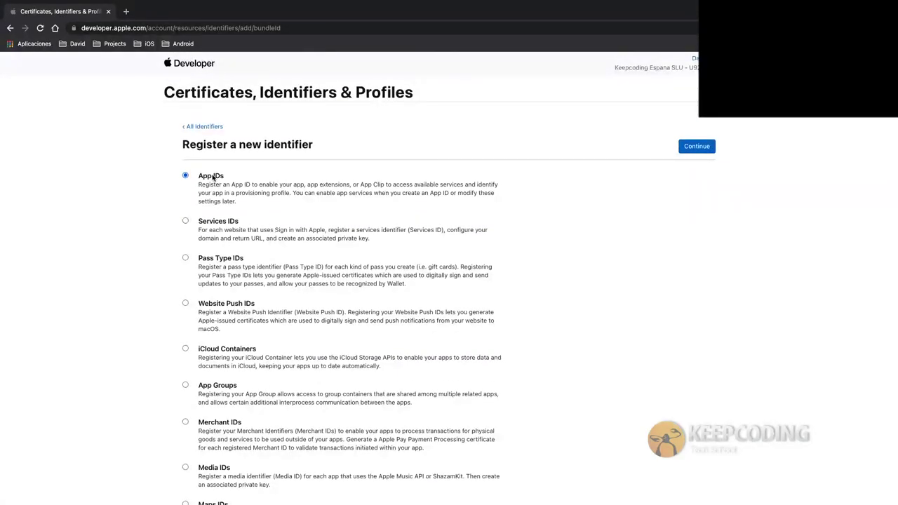
{"action": "left_click", "coordinate": [692, 148]}
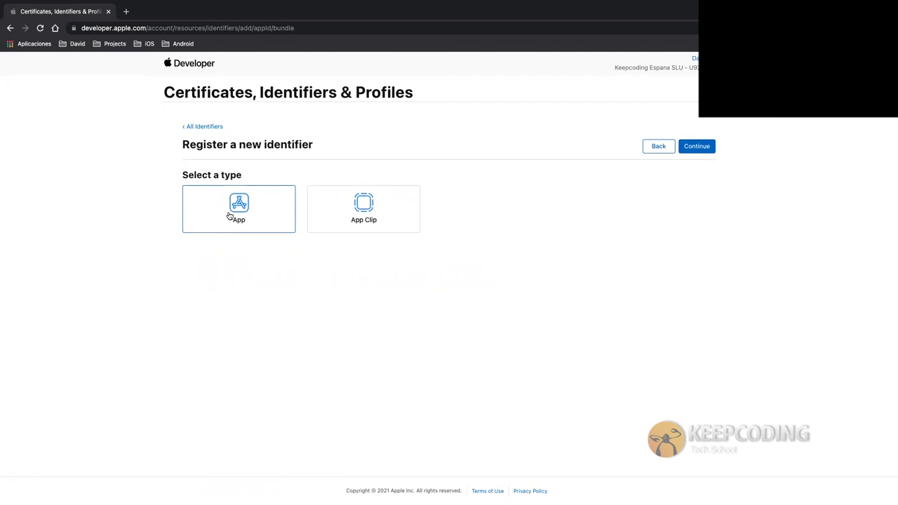
{"action": "left_click", "coordinate": [697, 148]}
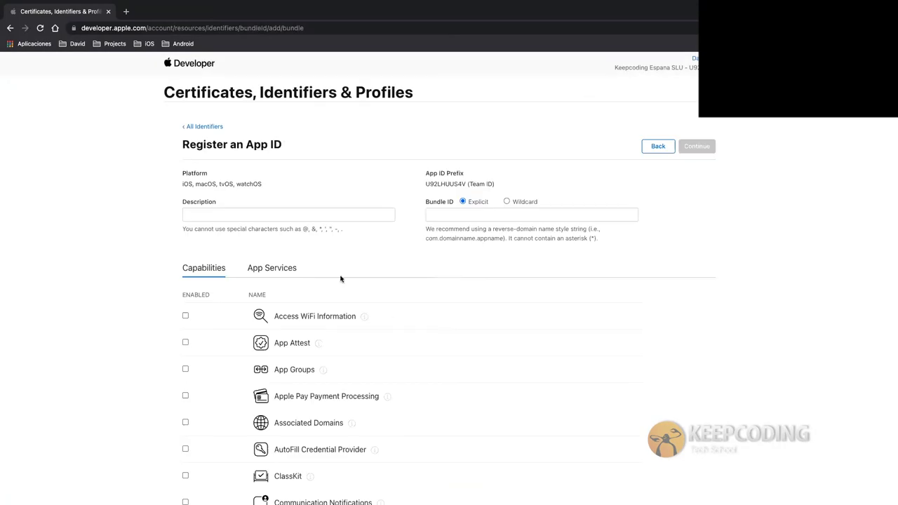
Step: Check the Description and Bundle ID fields, switch the bundle ID to Wildcard, and examine its example format
{"action": "left_click", "coordinate": [323, 219]}
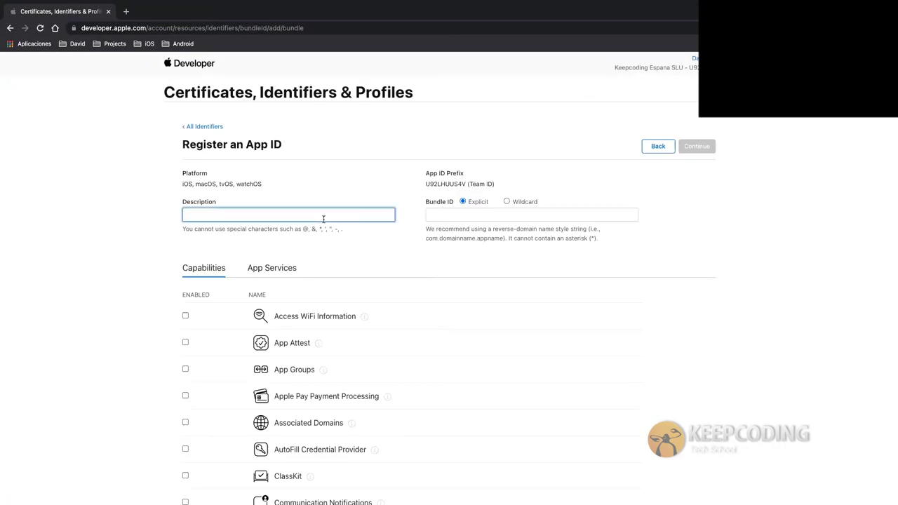
{"action": "left_click", "coordinate": [470, 217]}
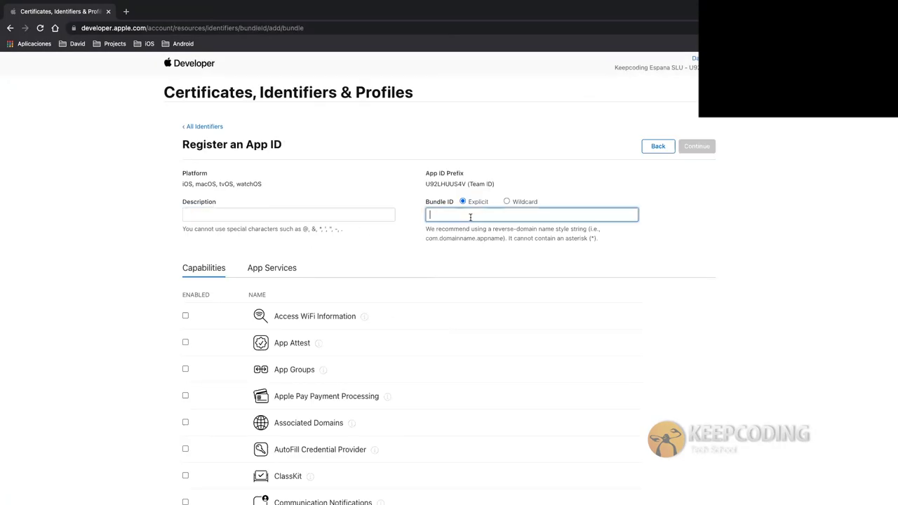
{"action": "left_click", "coordinate": [505, 202]}
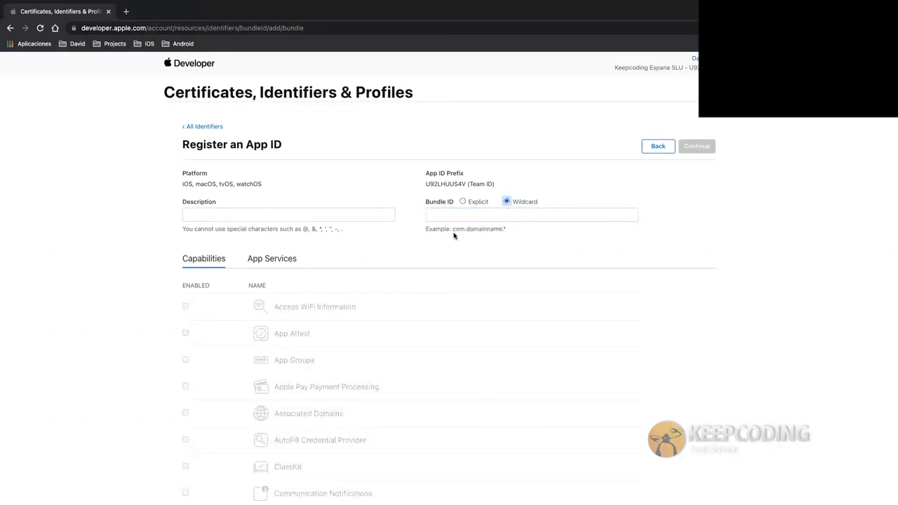
{"action": "left_click_drag", "start_coordinate": [452, 230], "coordinate": [525, 232]}
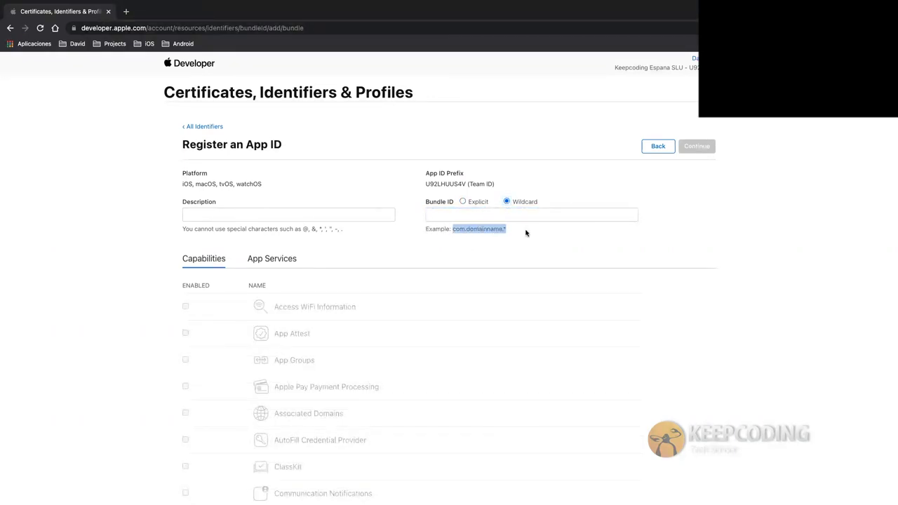
Step: Try an Explicit reverse-domain bundle ID ending in ".clase", and replace that last component with an asterisk
{"action": "left_click", "coordinate": [463, 202]}
{"action": "left_click", "coordinate": [461, 213]}
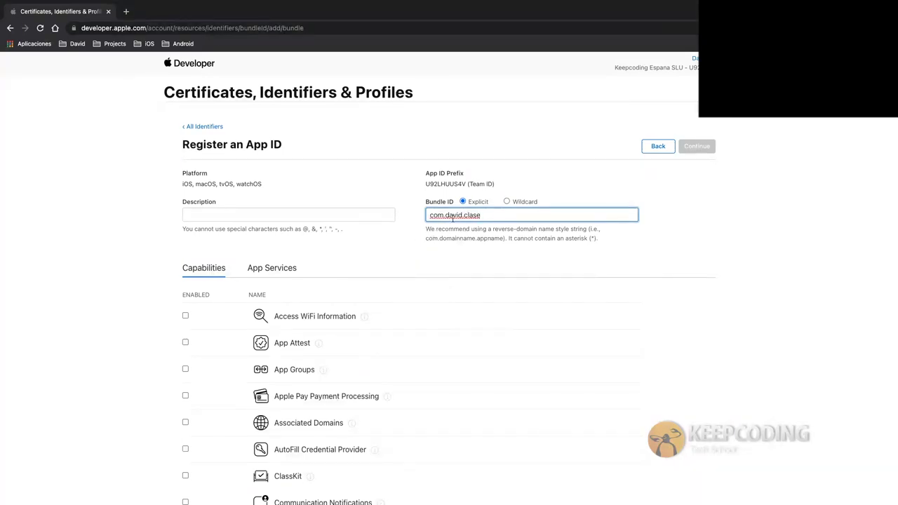
{"action": "double_click", "coordinate": [473, 215]}
{"action": "type", "text": "*"}
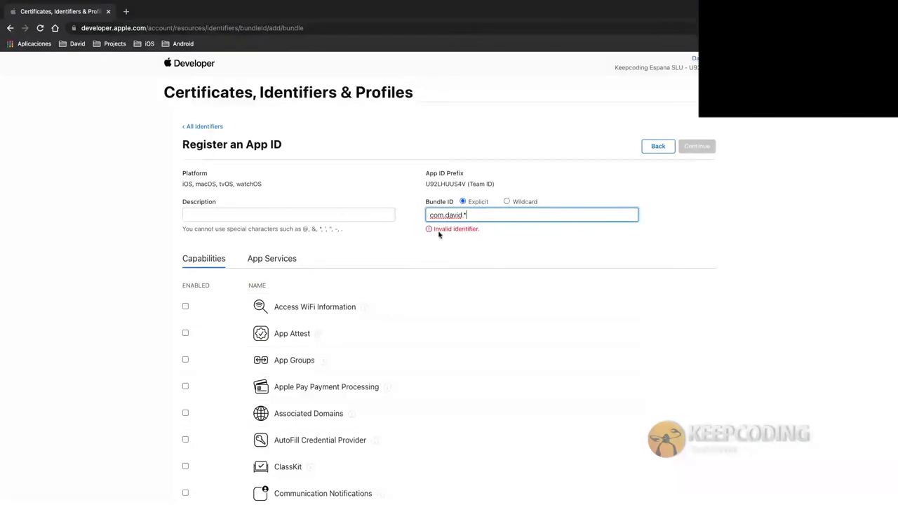
Step: Switch the bundle ID to Wildcard and examine which capabilities can be enabled for a wildcard App ID
{"action": "left_click", "coordinate": [506, 202]}
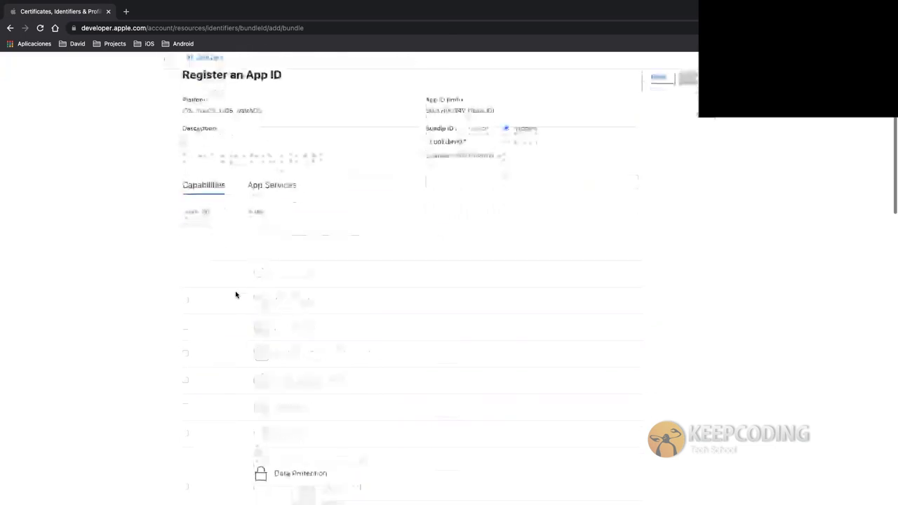
{"action": "scroll", "coordinate": [234, 294], "scroll_direction": "down", "scroll_amount": 3}
{"action": "scroll", "coordinate": [277, 401], "scroll_direction": "down", "scroll_amount": 10}
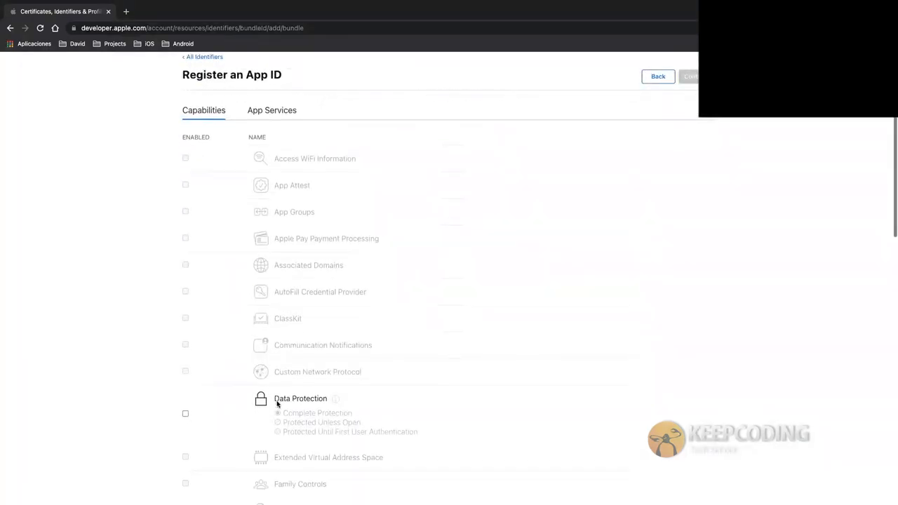
{"action": "scroll", "coordinate": [276, 403], "scroll_direction": "down", "scroll_amount": 18}
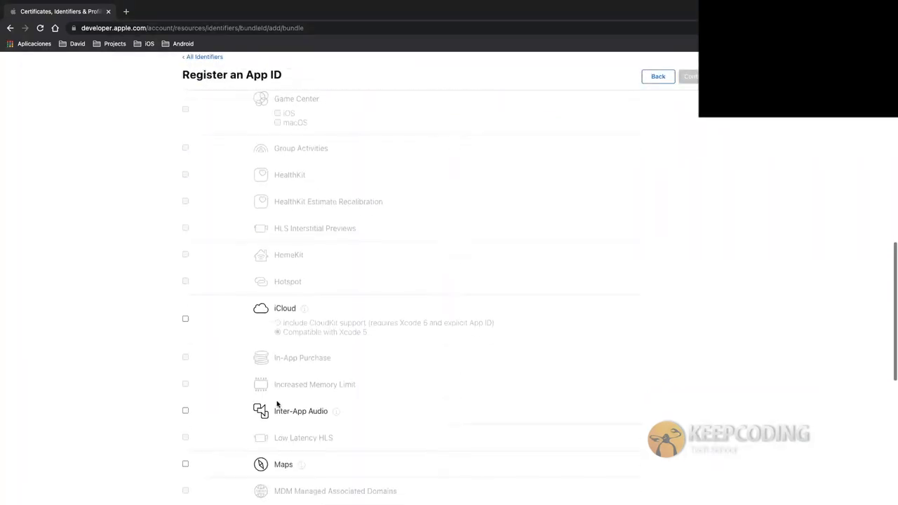
{"action": "scroll", "coordinate": [276, 403], "scroll_direction": "down", "scroll_amount": 5}
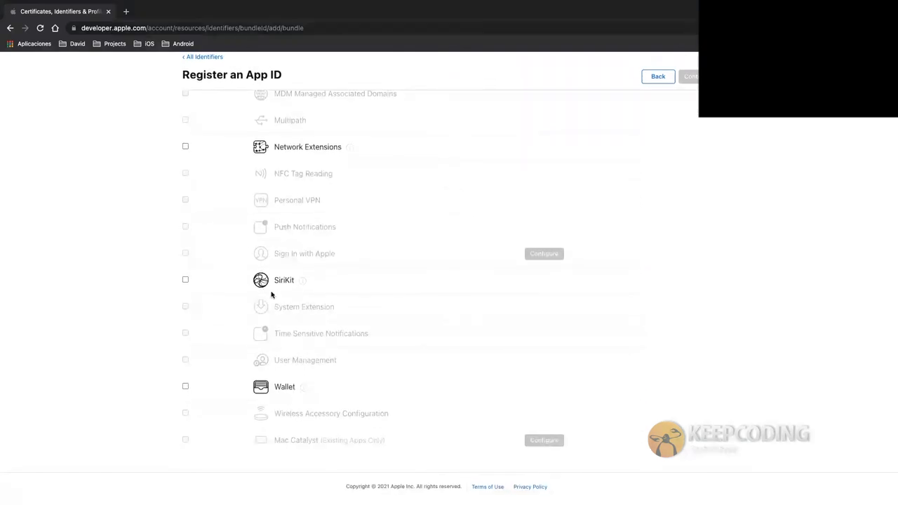
{"action": "scroll", "coordinate": [301, 304], "scroll_direction": "up", "scroll_amount": 20}
{"action": "scroll", "coordinate": [300, 305], "scroll_direction": "up", "scroll_amount": 14}
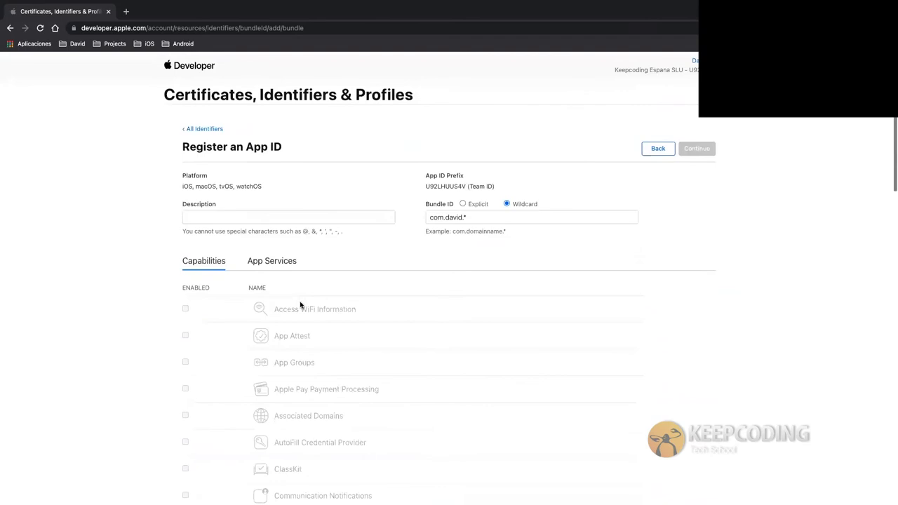
Step: Set the bundle ID back to Explicit and leave the registration for the identifiers list without registering the App ID
{"action": "left_click", "coordinate": [463, 203]}
{"action": "left_click", "coordinate": [652, 147]}
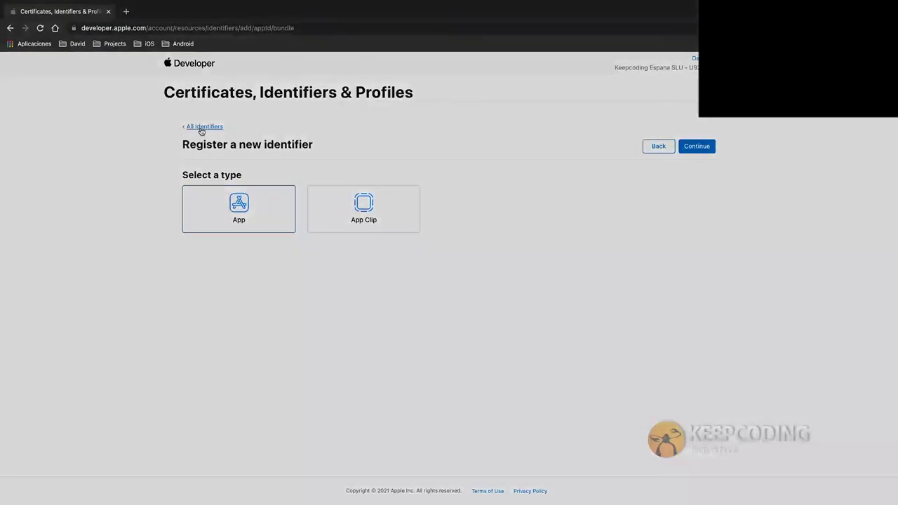
{"action": "left_click", "coordinate": [201, 127]}
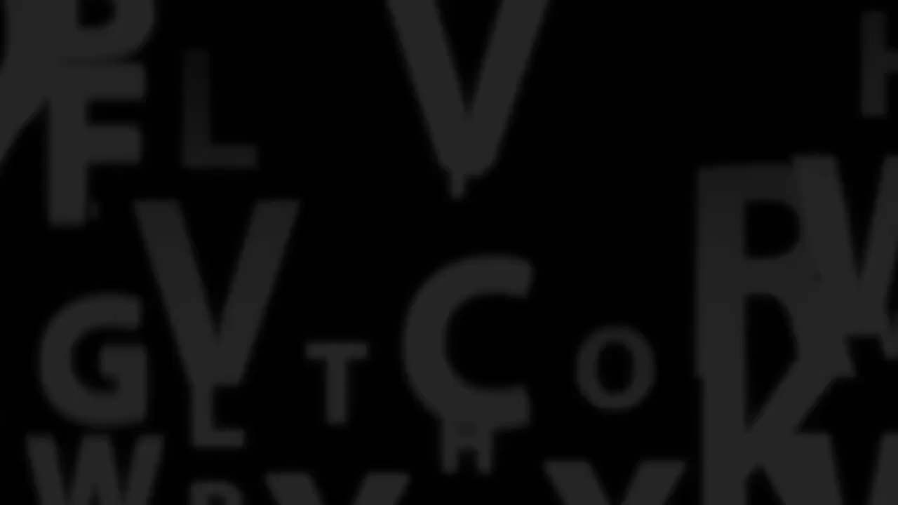